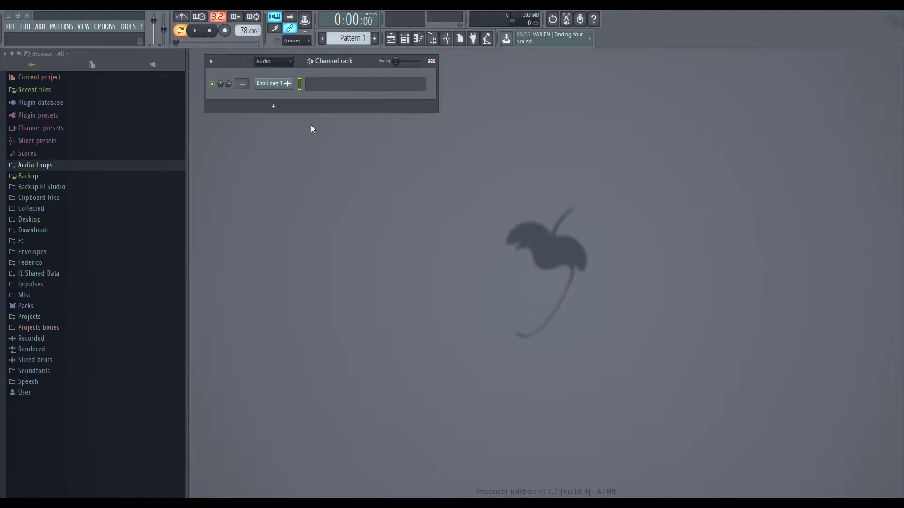
Set the project tempo to 128 BPM and place a Kick Long 1 clip at the start of Track 1 in the playlist
{"action": "left_click", "coordinate": [391, 38]}
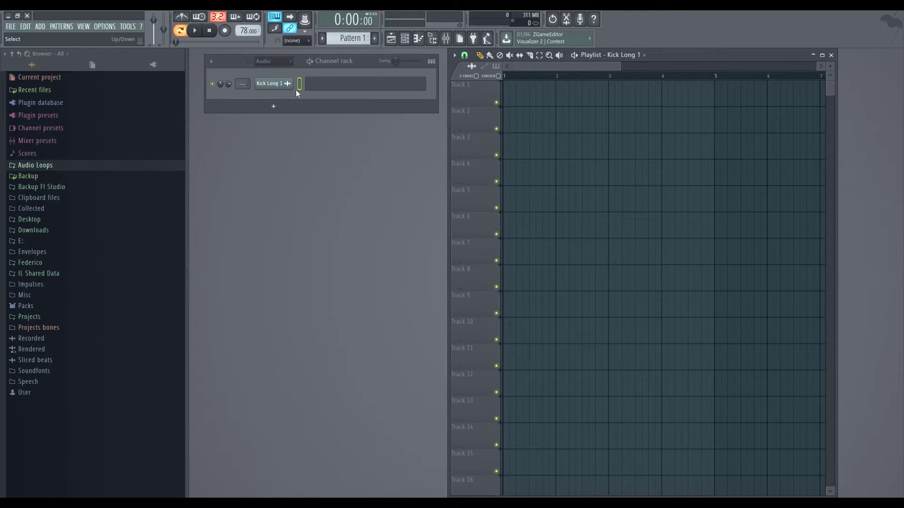
{"action": "left_click_drag", "start_coordinate": [244, 32], "coordinate": [244, 8]}
{"action": "left_click", "coordinate": [287, 84]}
{"action": "left_click_drag", "start_coordinate": [364, 343], "coordinate": [509, 100]}
{"action": "double_click", "coordinate": [666, 56]}
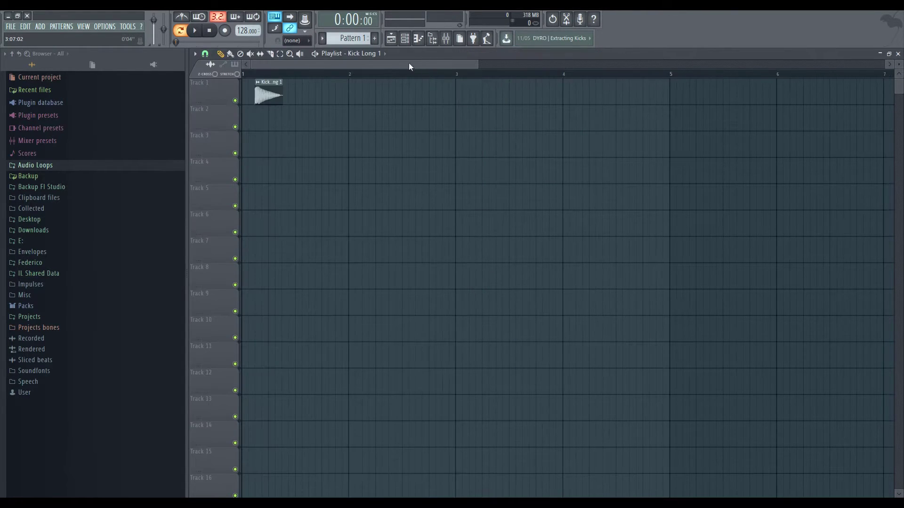
{"action": "left_click_drag", "start_coordinate": [278, 86], "coordinate": [264, 86]}
Paint three more kick clips on Track 1 to fill bar 1 and listen to the pattern
{"action": "scroll", "coordinate": [429, 76], "scroll_direction": "down", "scroll_amount": 1}
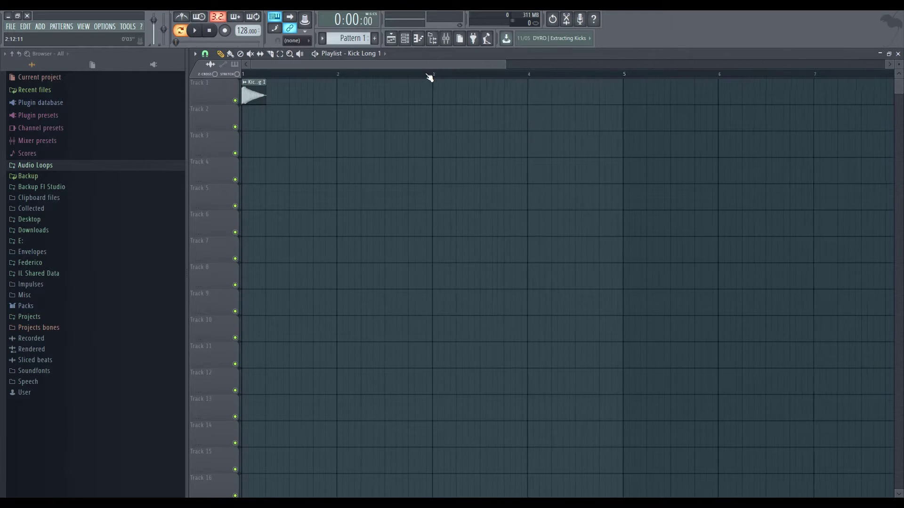
{"action": "scroll", "coordinate": [428, 77], "scroll_direction": "up", "scroll_amount": 4}
{"action": "left_click_drag", "start_coordinate": [399, 63], "coordinate": [261, 63]}
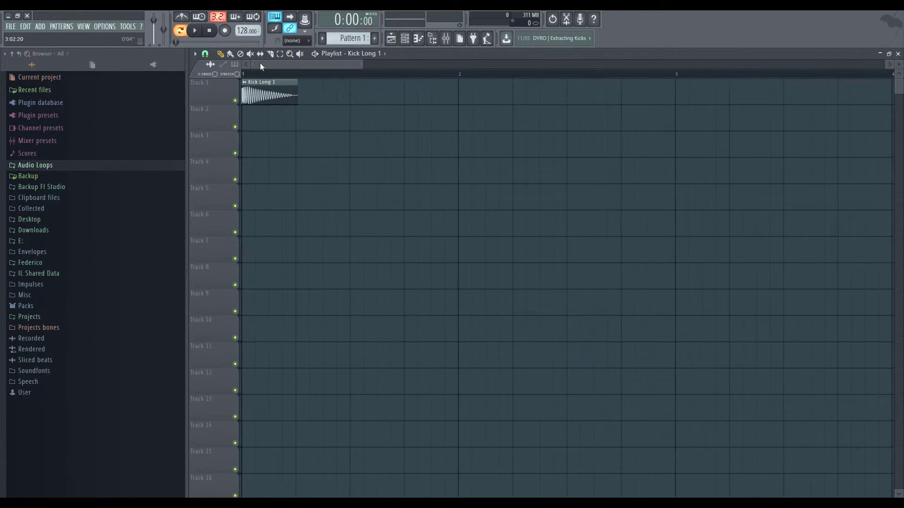
{"action": "left_click", "coordinate": [271, 53]}
{"action": "left_click", "coordinate": [230, 53]}
{"action": "left_click_drag", "start_coordinate": [299, 97], "coordinate": [415, 96]}
{"action": "left_click", "coordinate": [195, 31]}
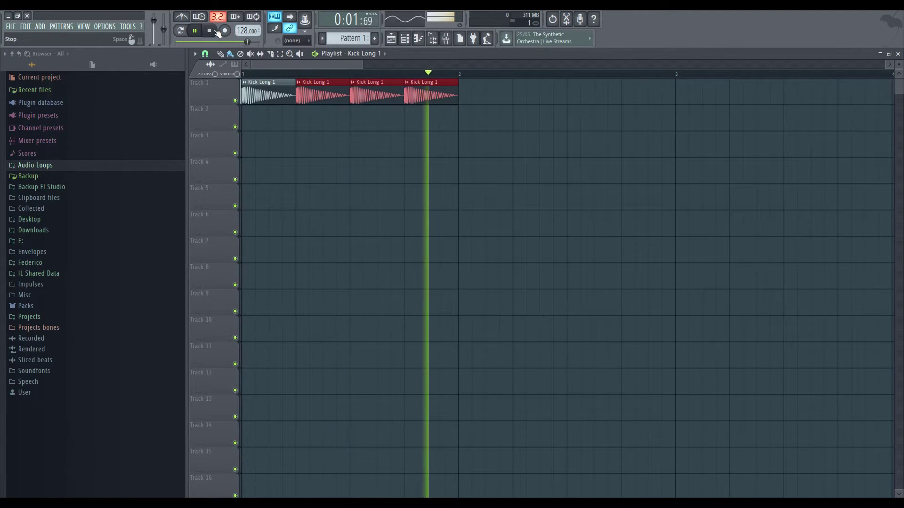
{"action": "left_click", "coordinate": [217, 31]}
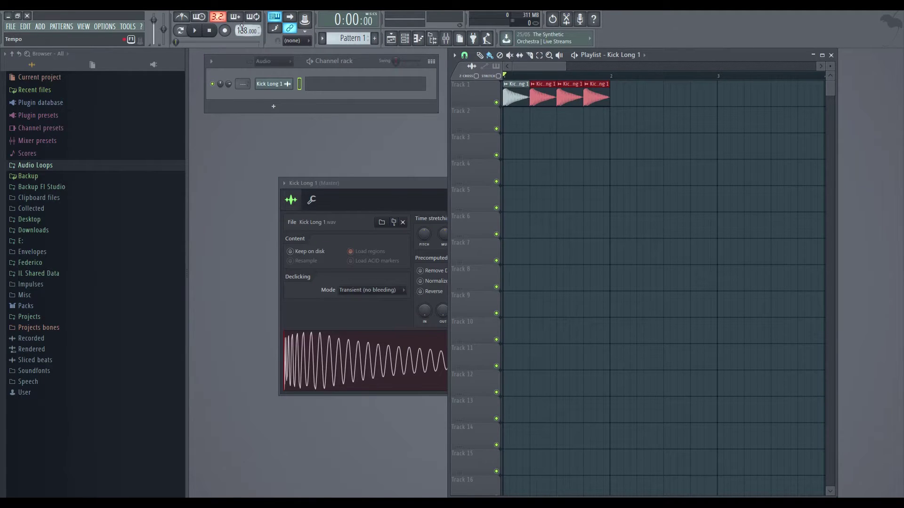
Delete the four kick clips from Track 1 and set the project tempo to 64 BPM
{"action": "right_click", "coordinate": [603, 100]}
{"action": "right_click", "coordinate": [566, 100]}
{"action": "right_click", "coordinate": [543, 100]}
{"action": "right_click", "coordinate": [516, 101]}
{"action": "left_click_drag", "start_coordinate": [256, 33], "coordinate": [256, 115]}
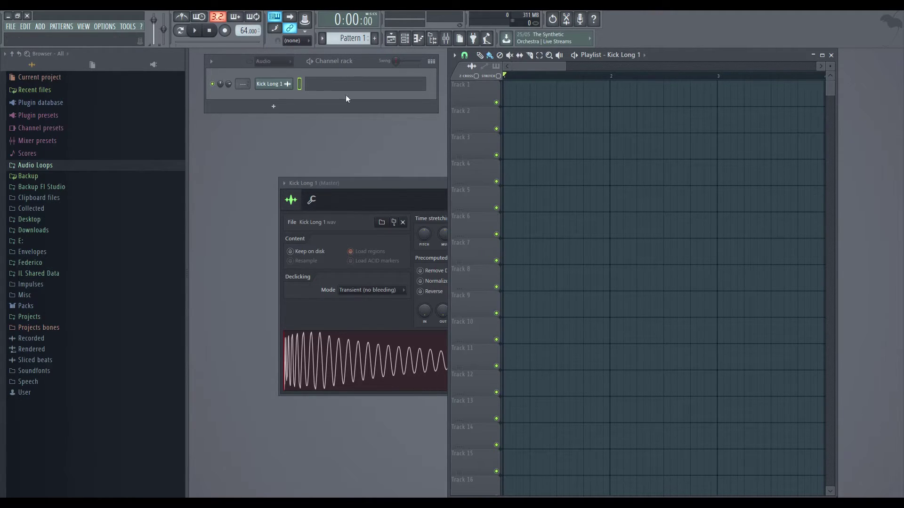
Fill bar 1 of Track 1 with eight consecutive Kick Long 1 clips, starting at the beginning of the bar
{"action": "left_click", "coordinate": [535, 92]}
{"action": "left_click_drag", "start_coordinate": [535, 92], "coordinate": [506, 101]}
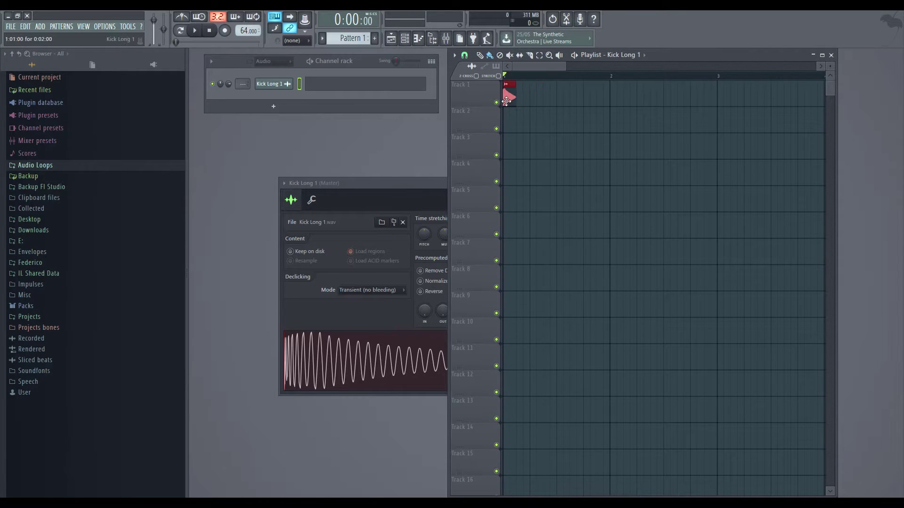
{"action": "double_click", "coordinate": [665, 51]}
{"action": "left_click_drag", "start_coordinate": [365, 65], "coordinate": [341, 65]}
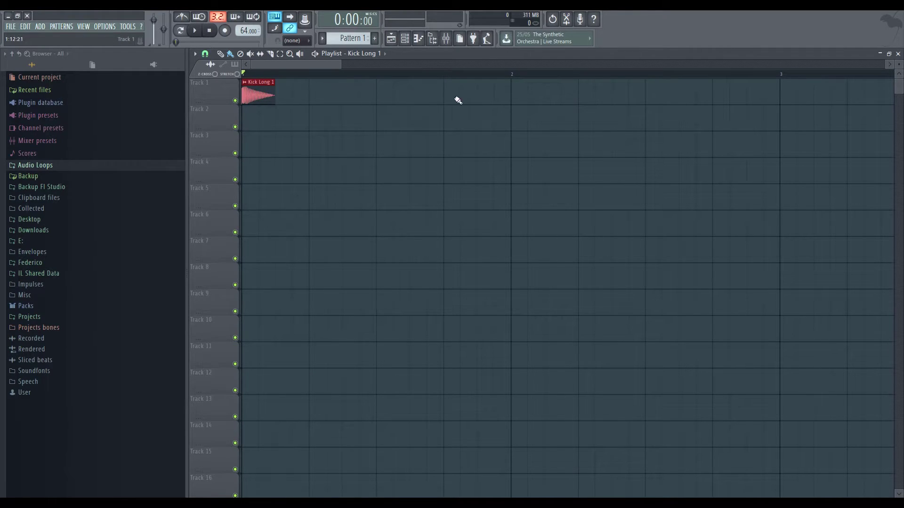
{"action": "left_click_drag", "start_coordinate": [284, 96], "coordinate": [489, 94]}
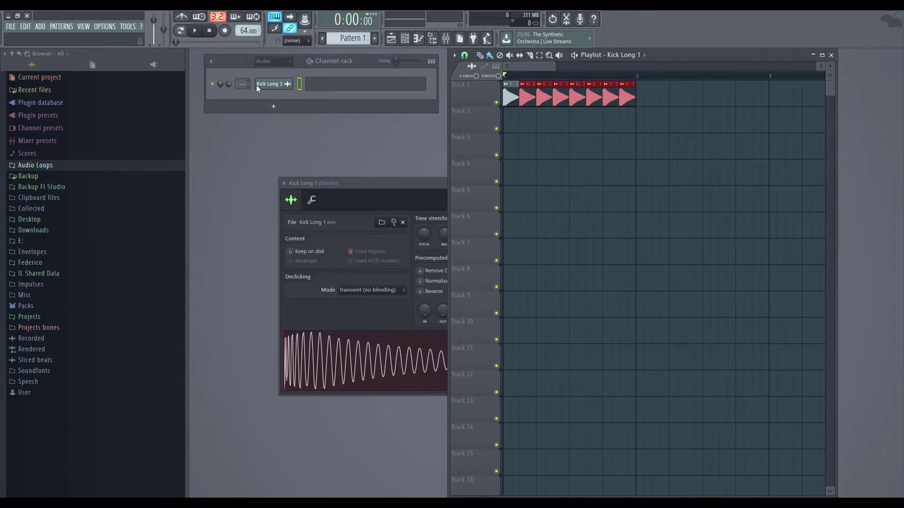
Check the time-stretching options of the Kick Long 1 channel and listen to the eight-kick pattern
{"action": "left_click", "coordinate": [256, 84]}
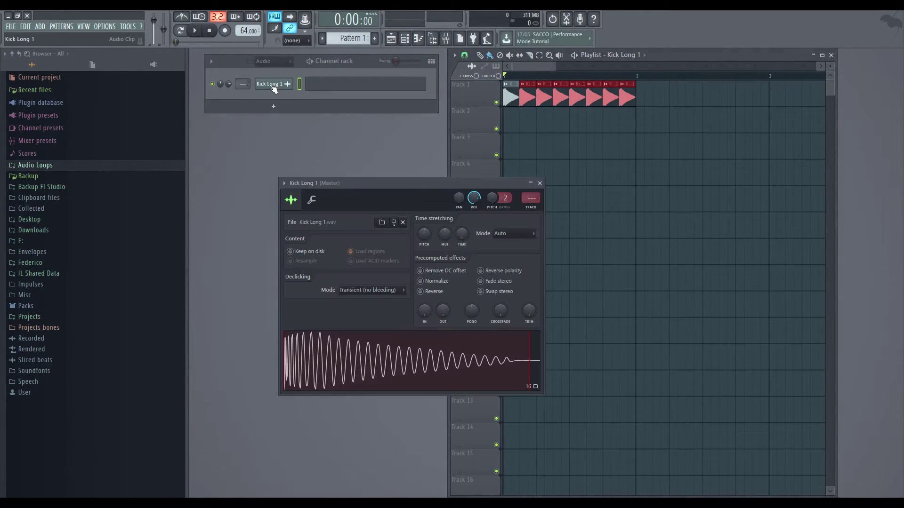
{"action": "right_click", "coordinate": [461, 231]}
{"action": "left_click", "coordinate": [471, 238]}
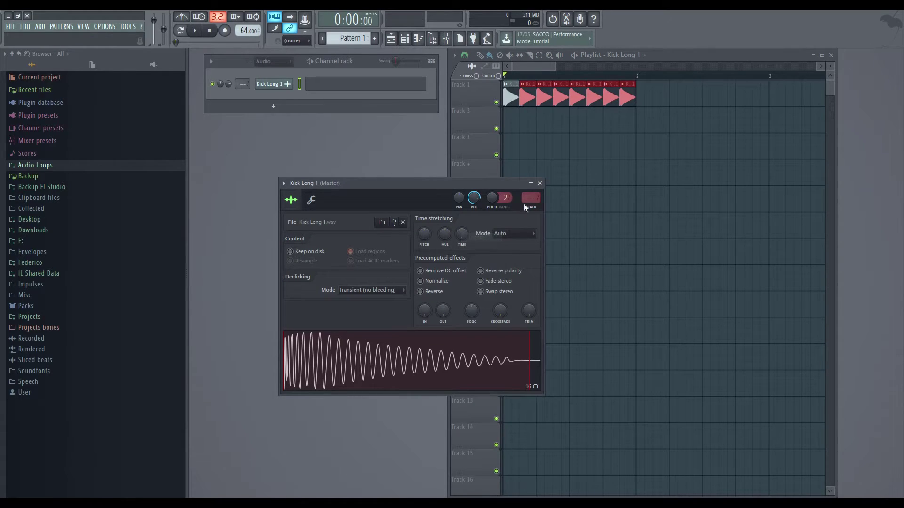
{"action": "left_click", "coordinate": [540, 184]}
{"action": "left_click", "coordinate": [195, 31]}
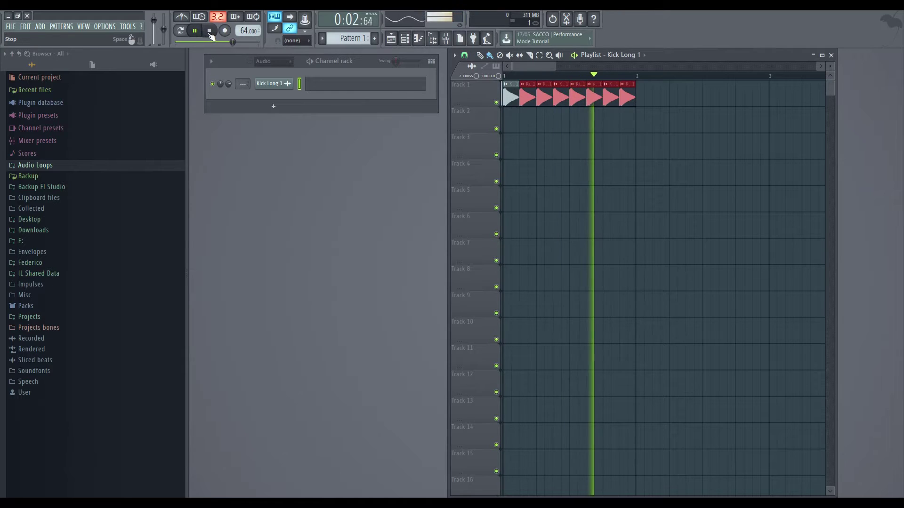
{"action": "left_click", "coordinate": [215, 34]}
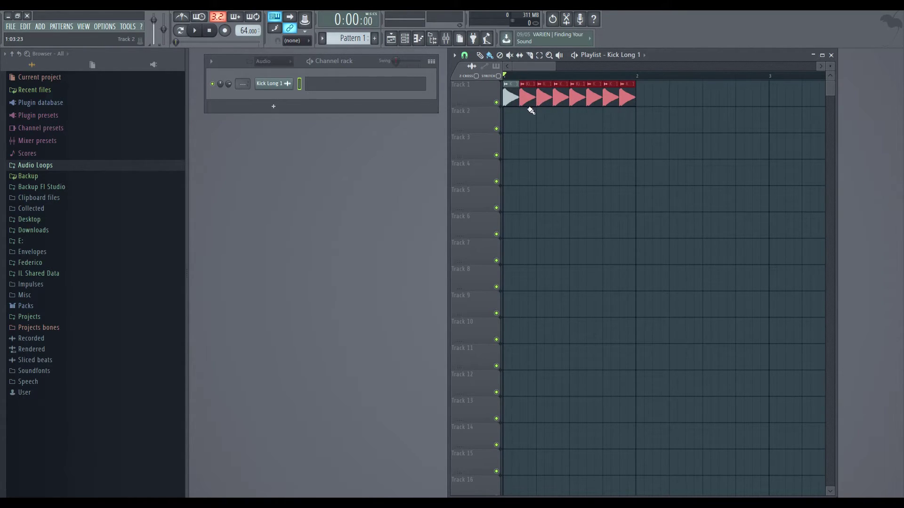
Add four kick clips on Track 2 in bar 1, below every second Track 1 clip beginning with the first
{"action": "left_click", "coordinate": [510, 123]}
{"action": "left_click", "coordinate": [543, 122]}
{"action": "left_click", "coordinate": [577, 124]}
{"action": "left_click", "coordinate": [608, 122]}
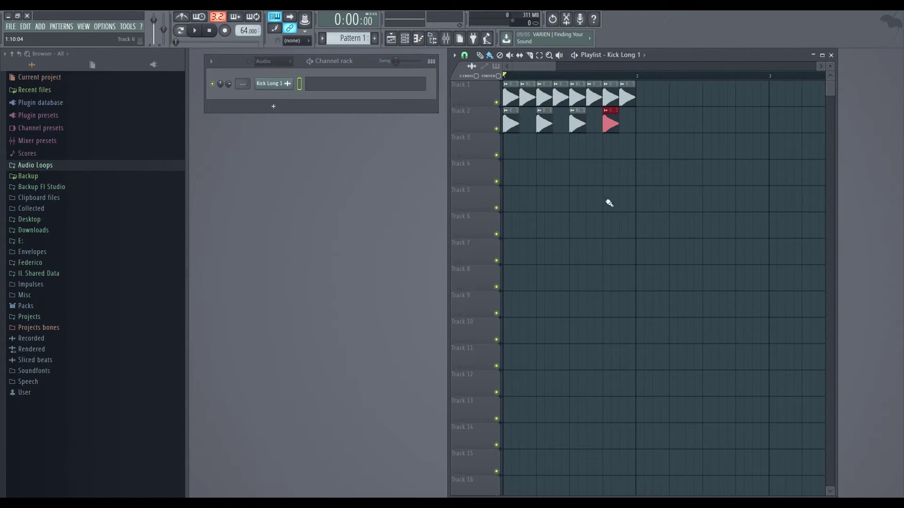